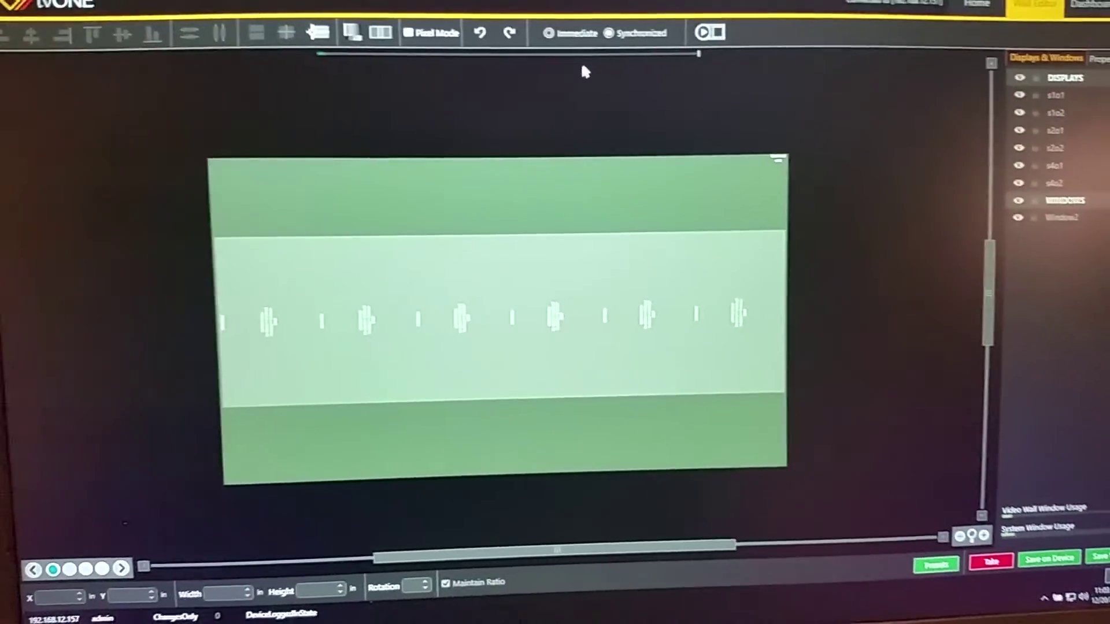
# Step: Shrink the green video window and drag it right over the panels, covering the portrait display
pyautogui.click(800, 159)
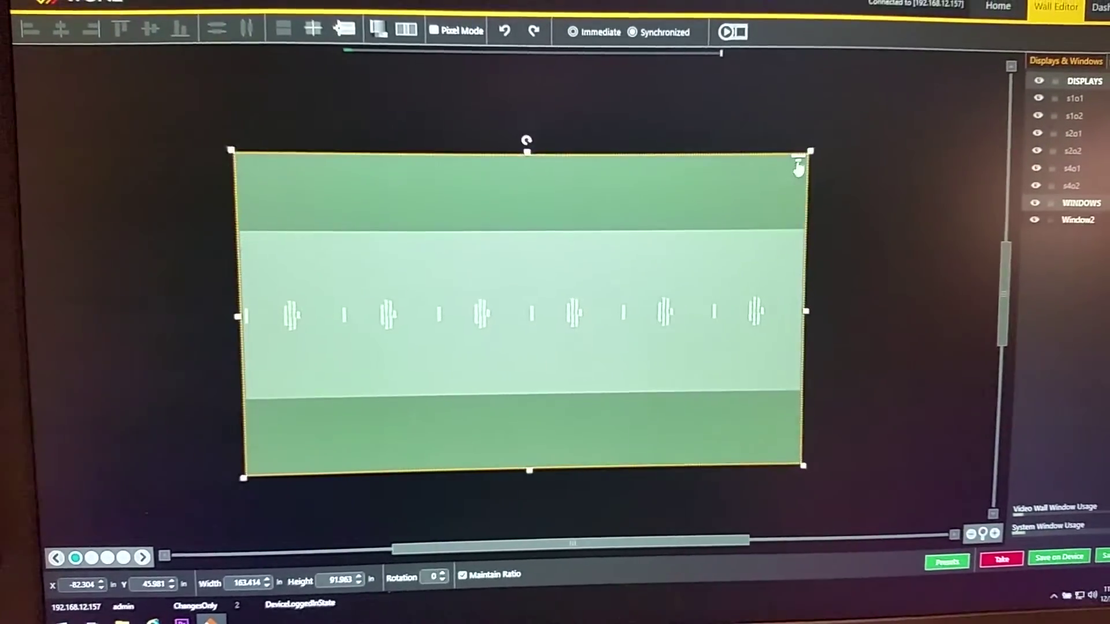
pyautogui.moveTo(800, 157); pyautogui.dragTo(688, 214)
pyautogui.moveTo(598, 273); pyautogui.dragTo(575, 242)
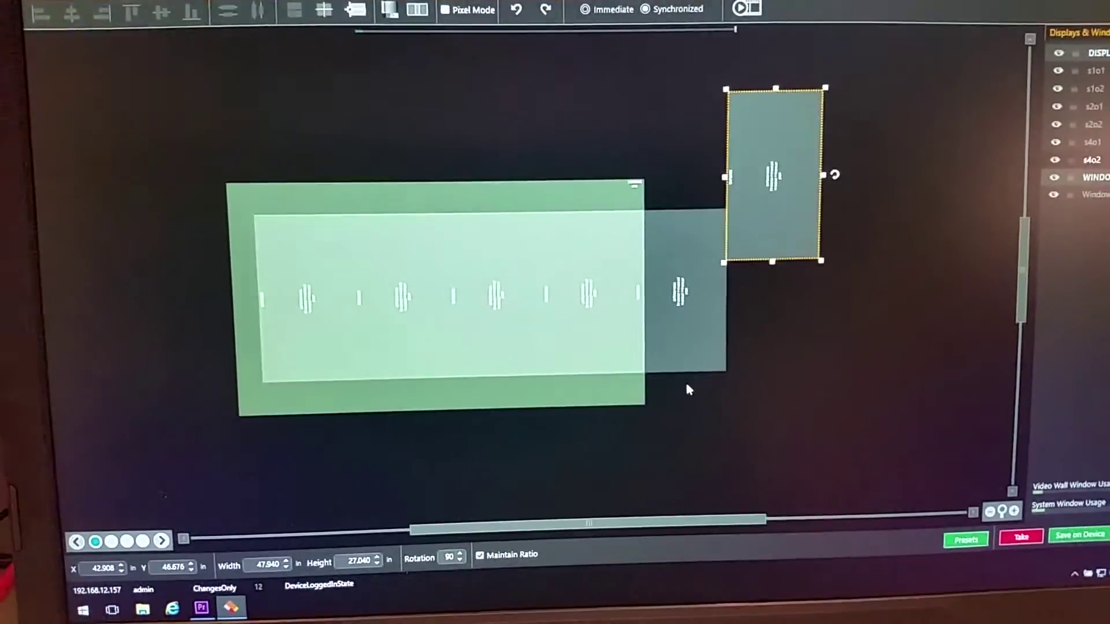
pyautogui.moveTo(543, 299); pyautogui.dragTo(780, 301)
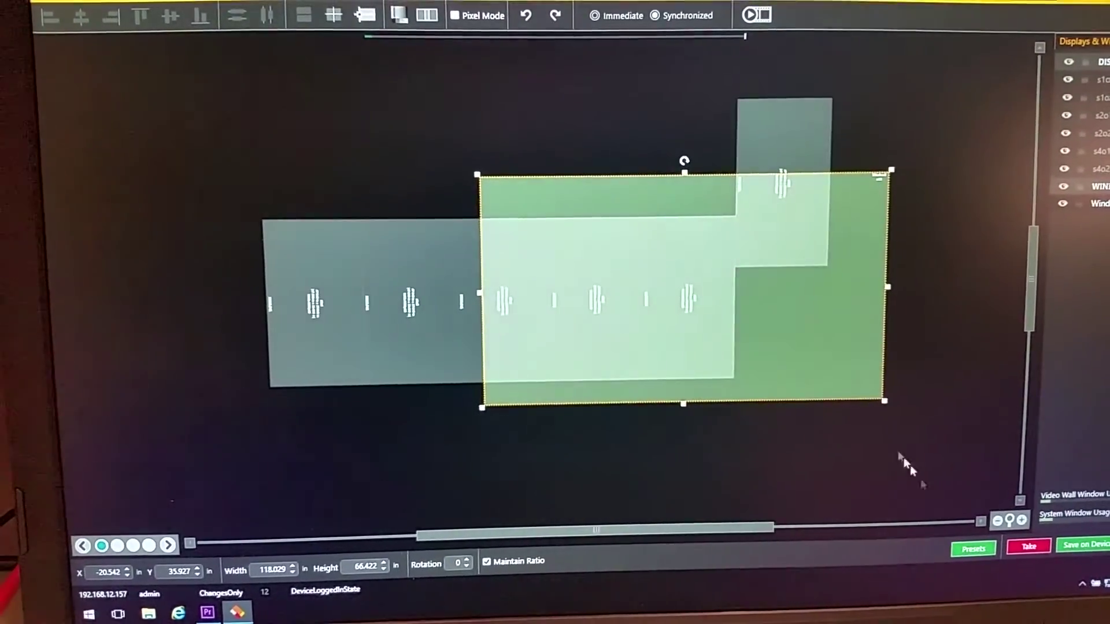
pyautogui.click(971, 556)
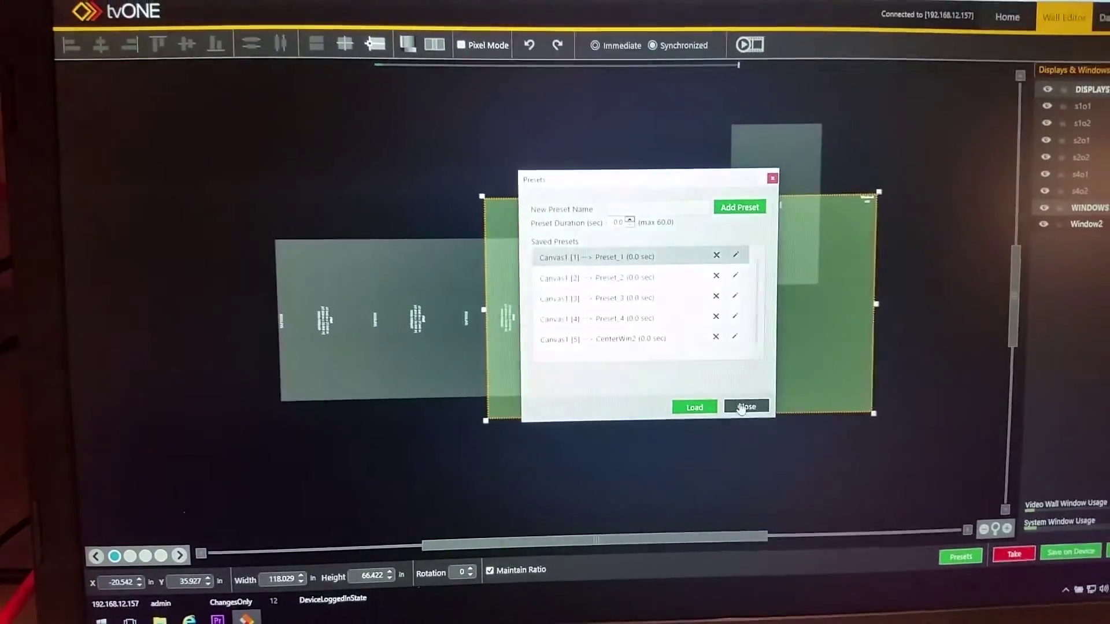
# Step: Load Canvas1 Preset_2 from the Saved Presets list onto the canvas
pyautogui.click(643, 283)
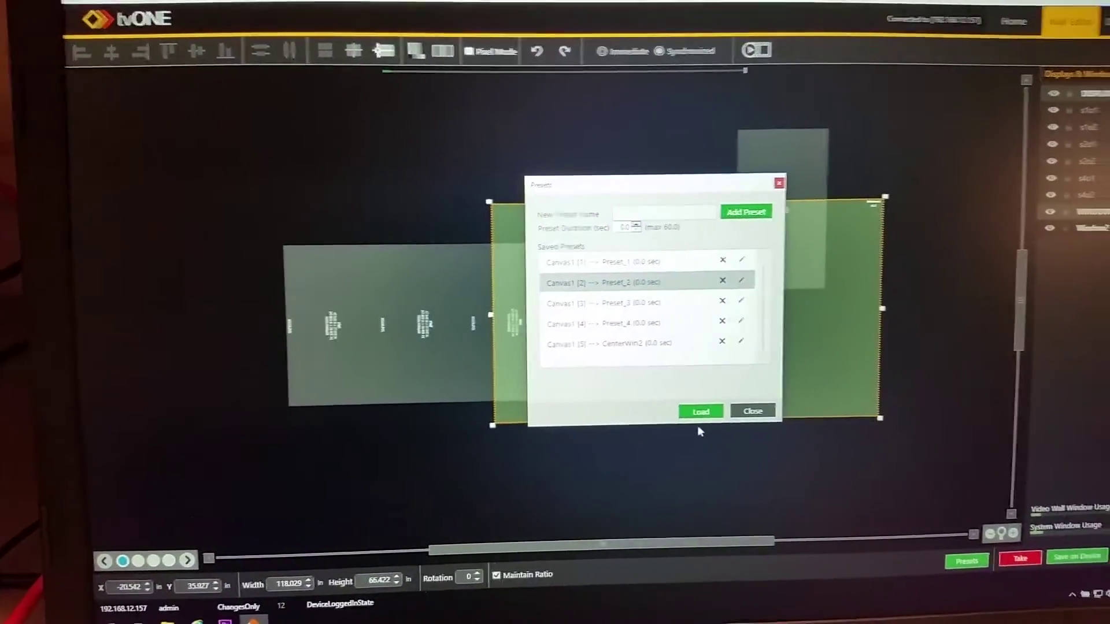
pyautogui.click(711, 414)
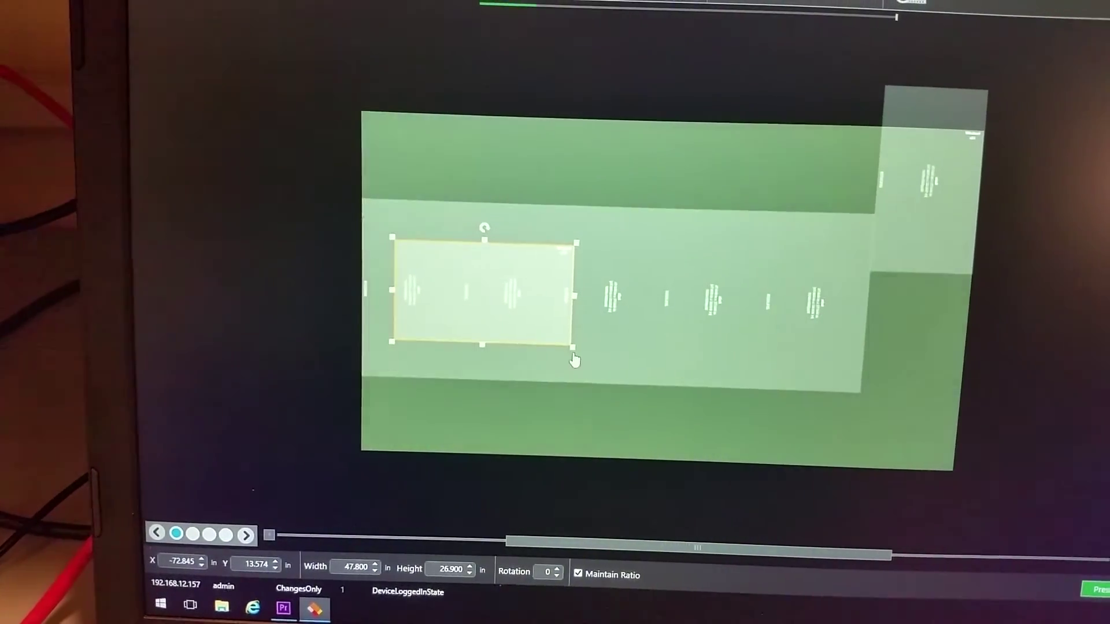
# Step: Enlarge the small inset video window, then shift it up and left on the wall
pyautogui.moveTo(574, 347); pyautogui.dragTo(701, 421)
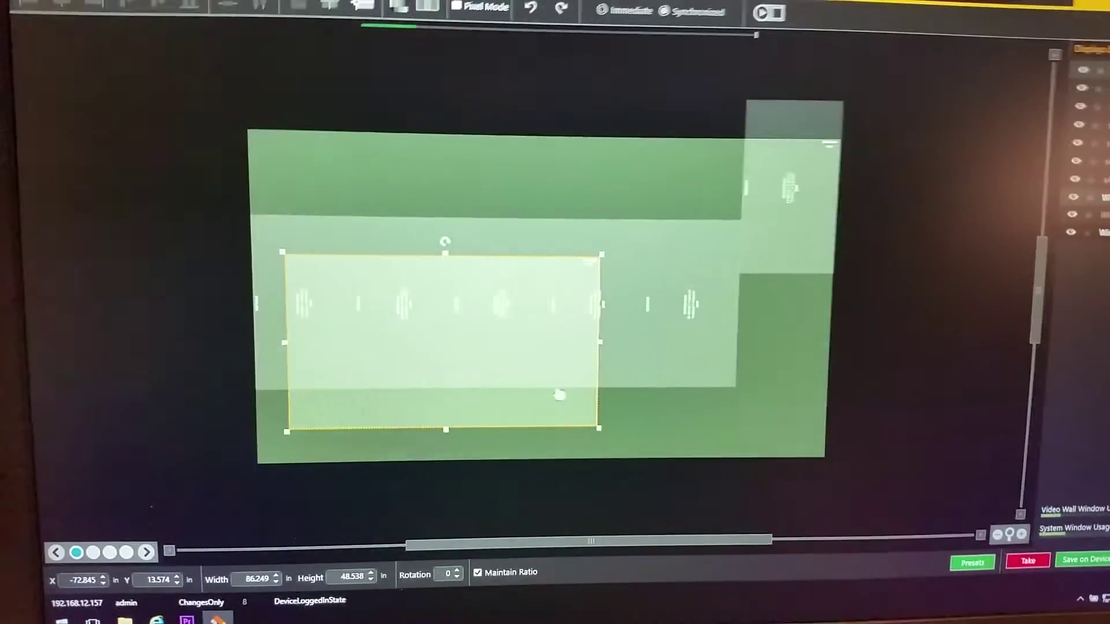
pyautogui.moveTo(544, 387); pyautogui.dragTo(516, 327)
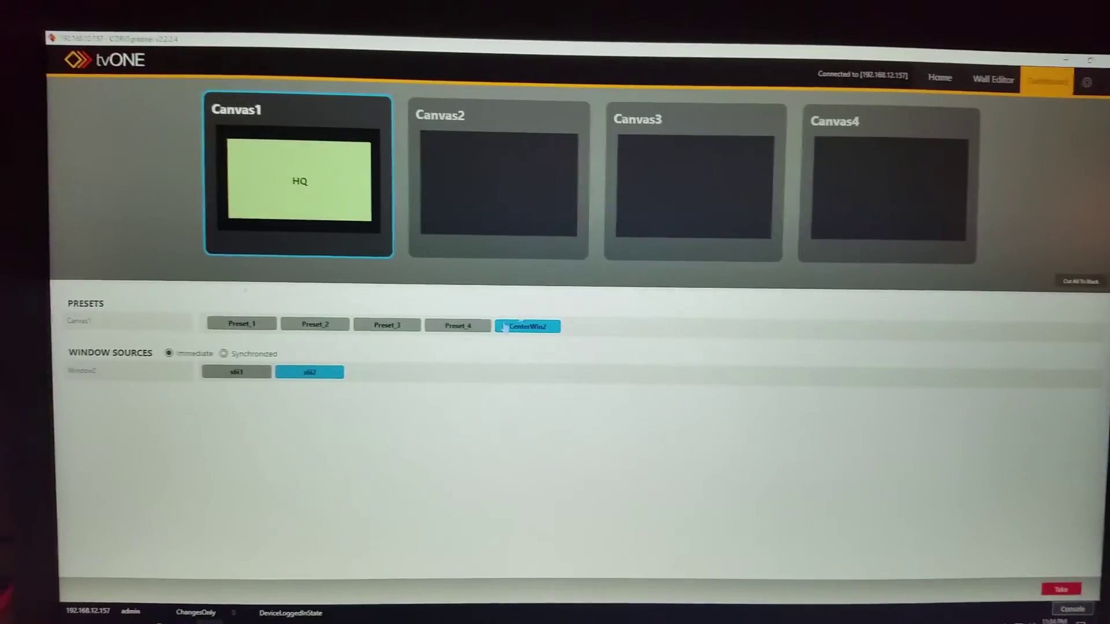
# Step: Trigger Canvas1's Preset_1 from the Dashboard presets
pyautogui.click(230, 327)
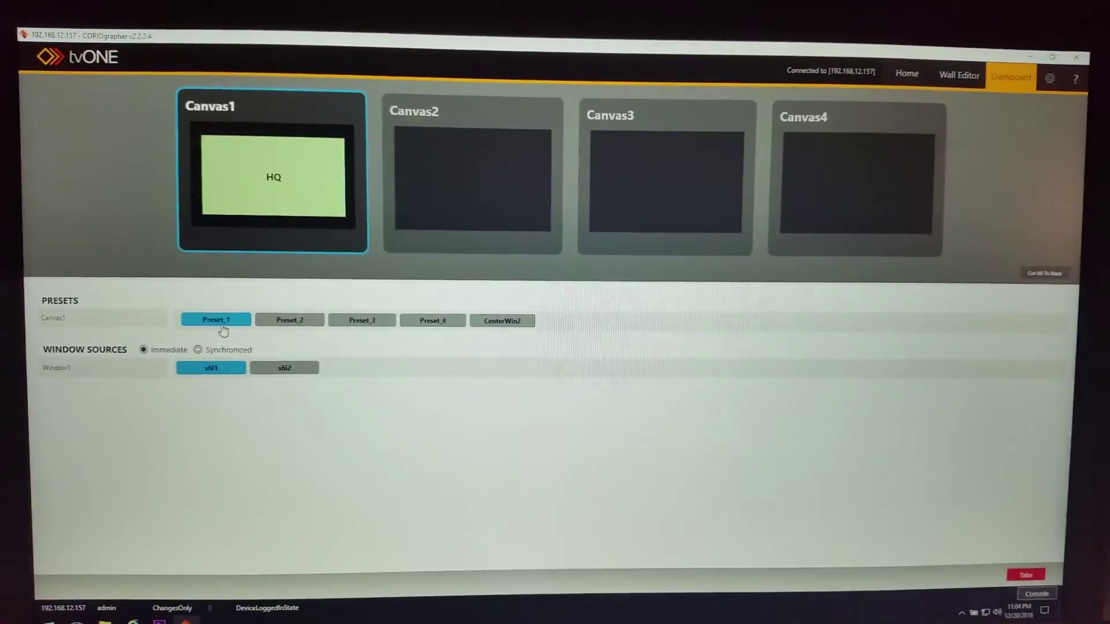